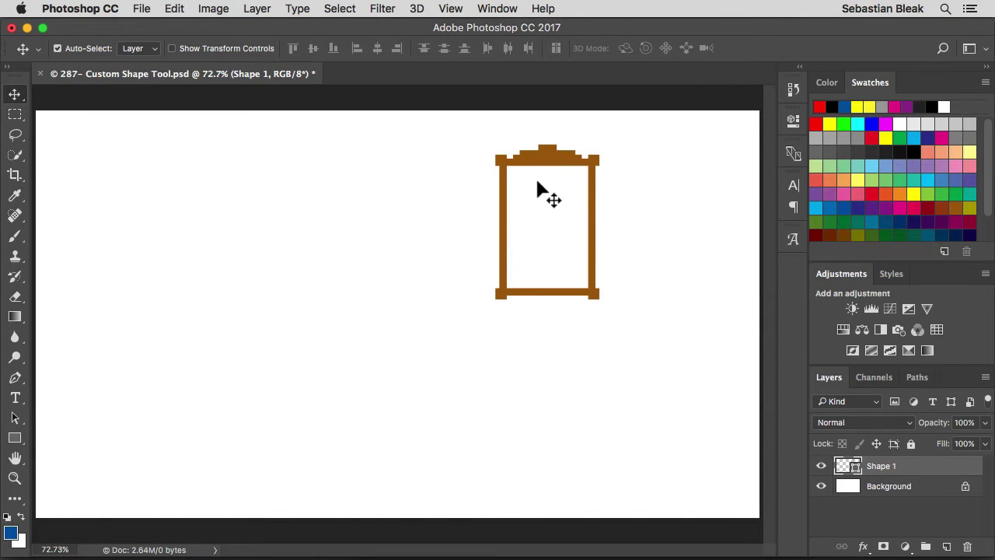
Step: Drag the brown frame on the Shape 1 layer slightly to the right with the Move tool
drag(544, 158, 568, 158)
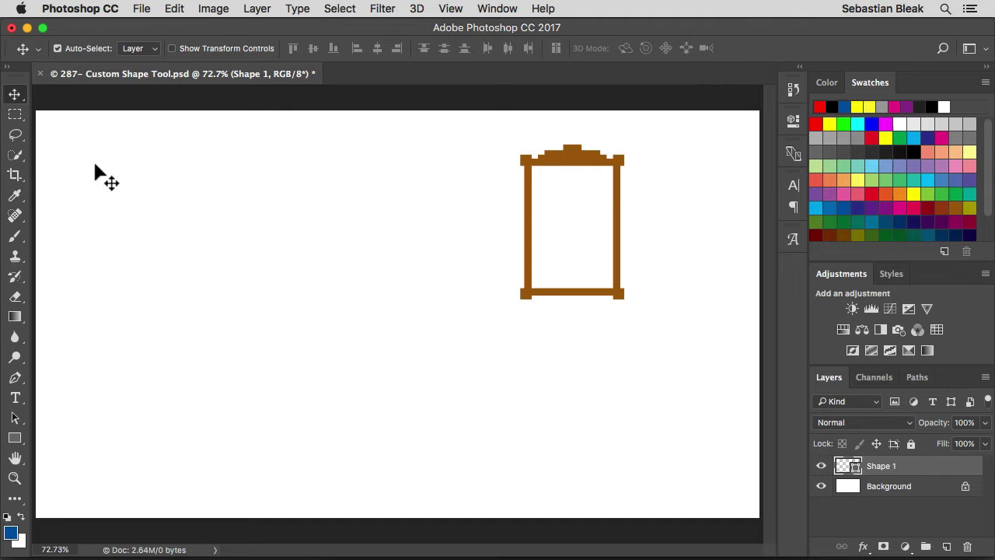
Step: Draw a large brown arrow left of the frame with the Custom Shape Tool, scaling from its centre
click(17, 439)
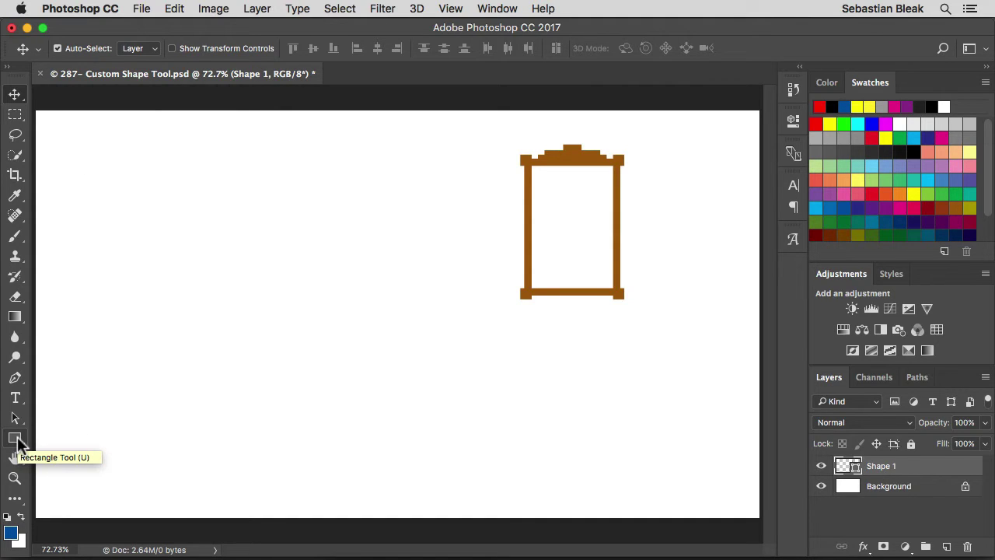
click(17, 440)
mouse_move(17, 440)
mouse_down()
mouse_move(126, 443)
mouse_move(143, 507)
mouse_up()
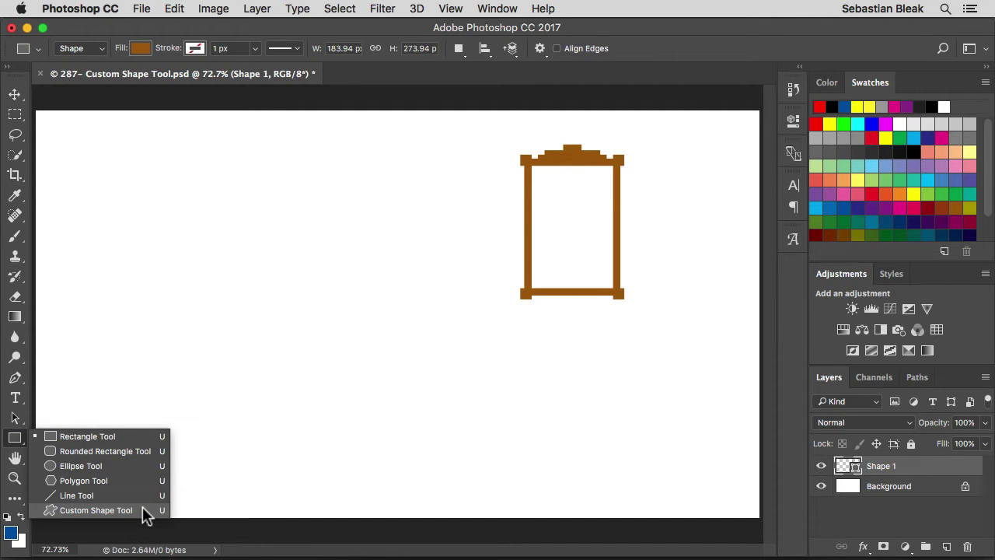
click(142, 506)
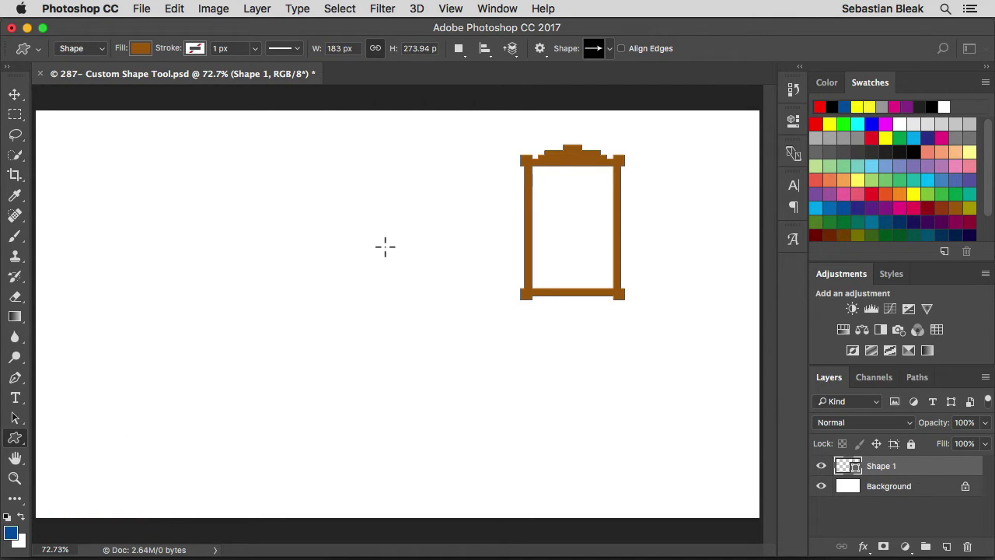
drag(380, 249, 236, 391)
key(alt)
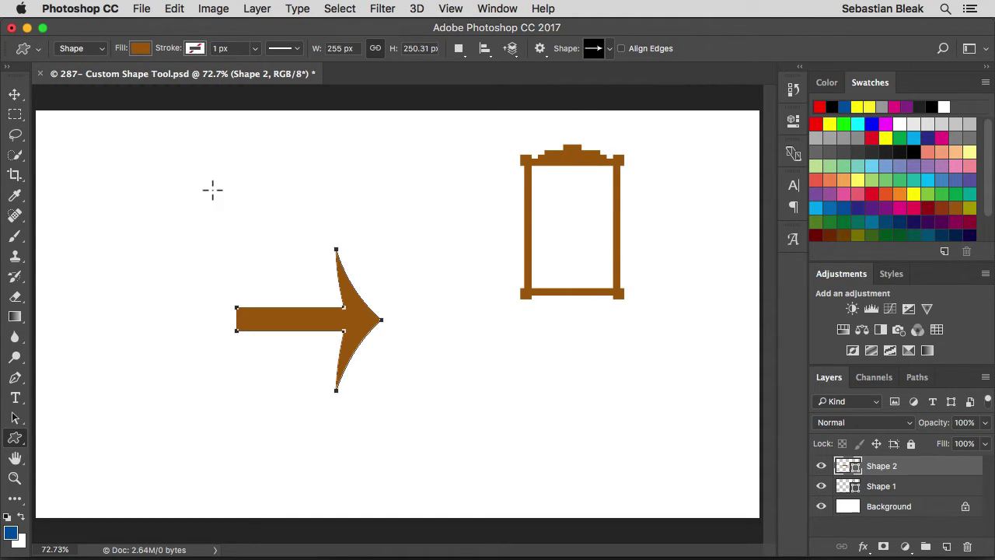
click(36, 50)
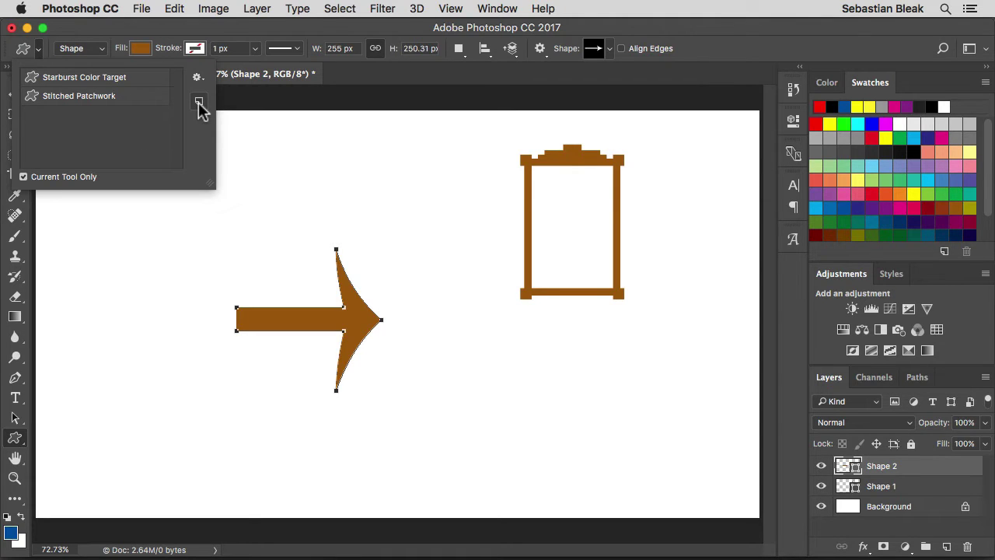
click(36, 52)
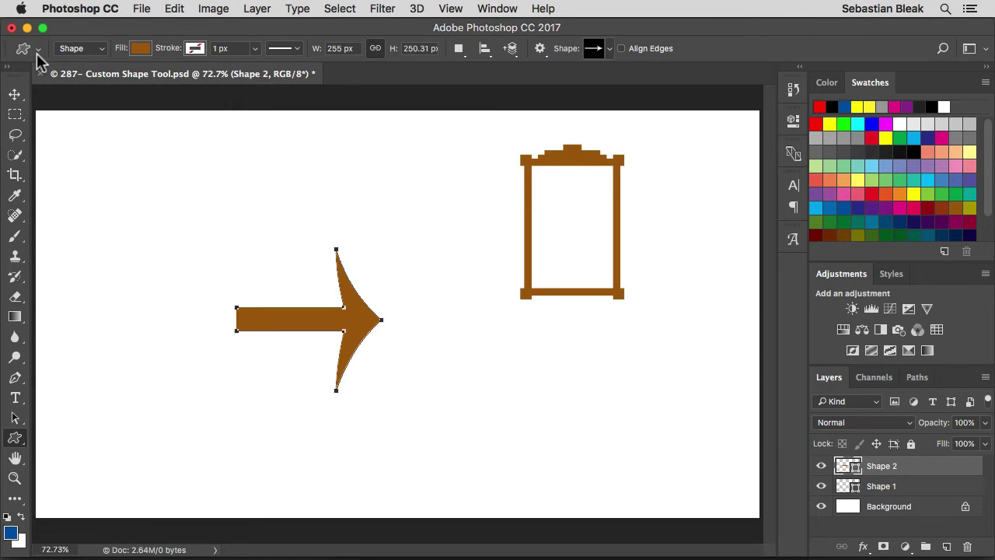
click(101, 52)
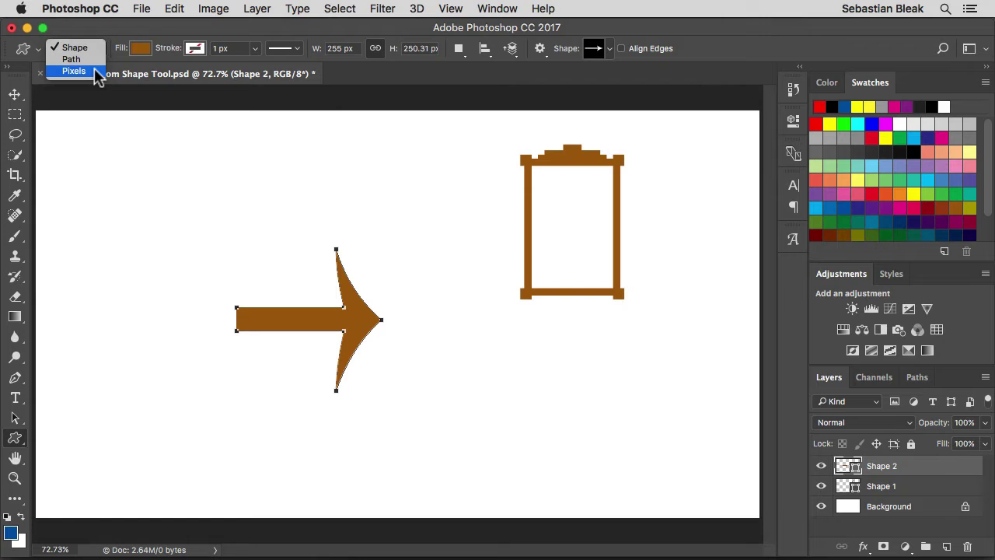
click(91, 50)
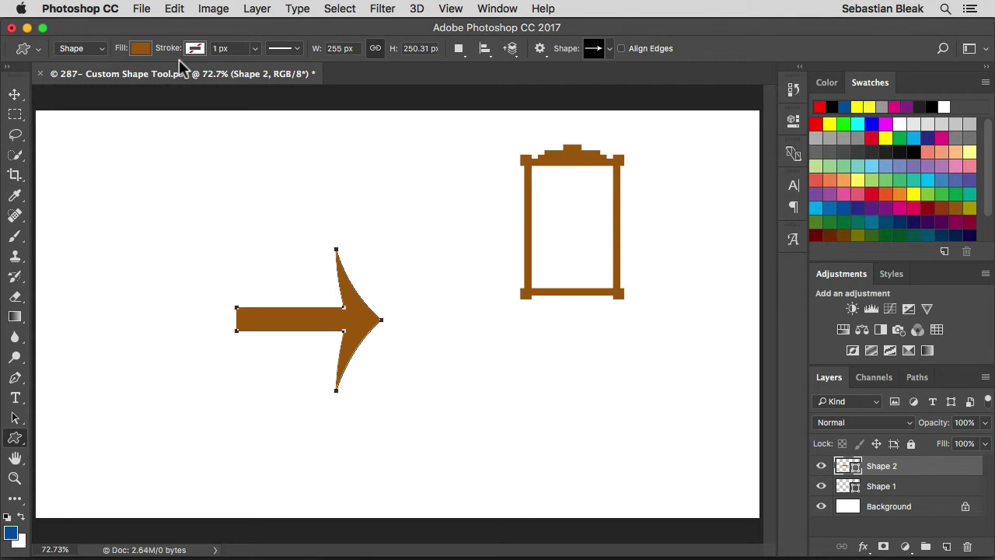
Step: Set the arrow's fill to red and the foreground colour to cyan
click(141, 50)
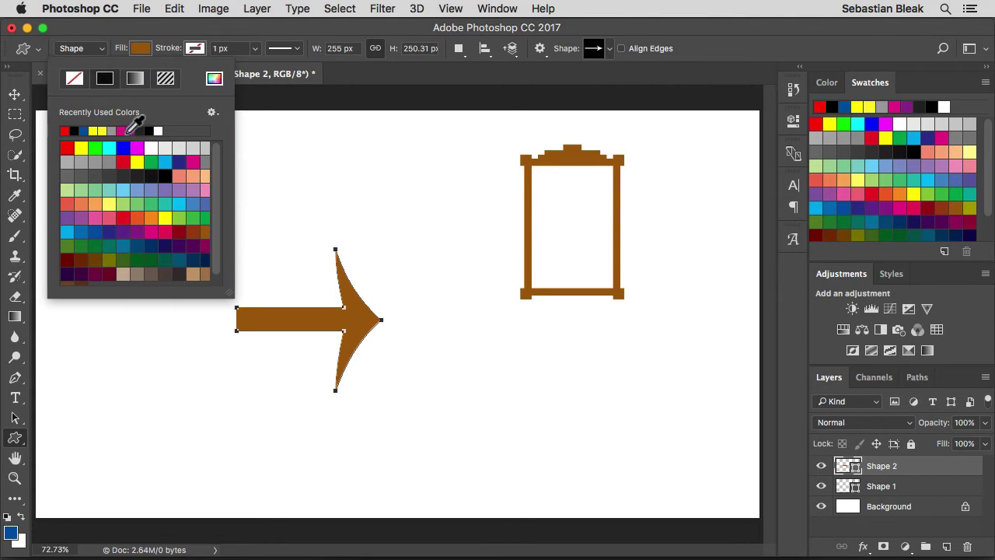
click(68, 147)
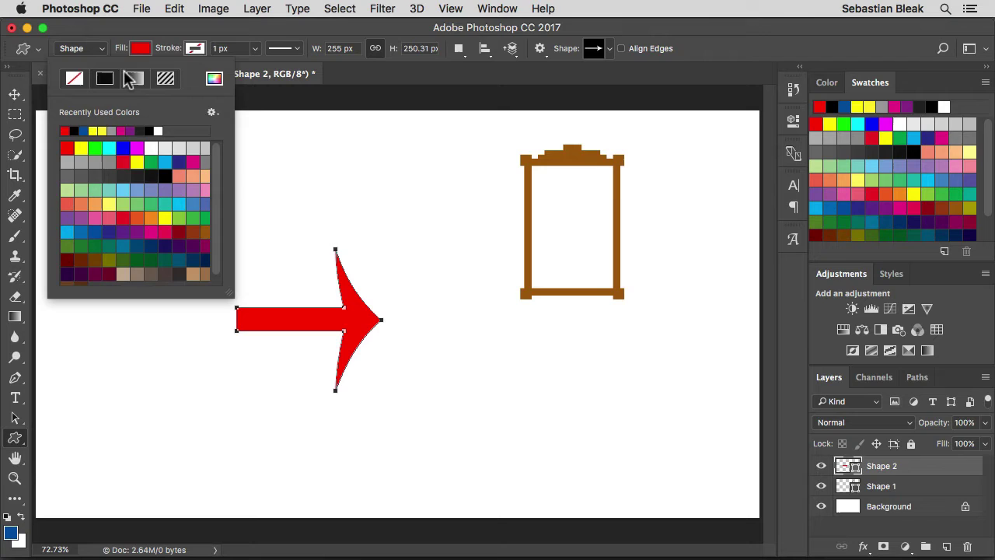
click(140, 50)
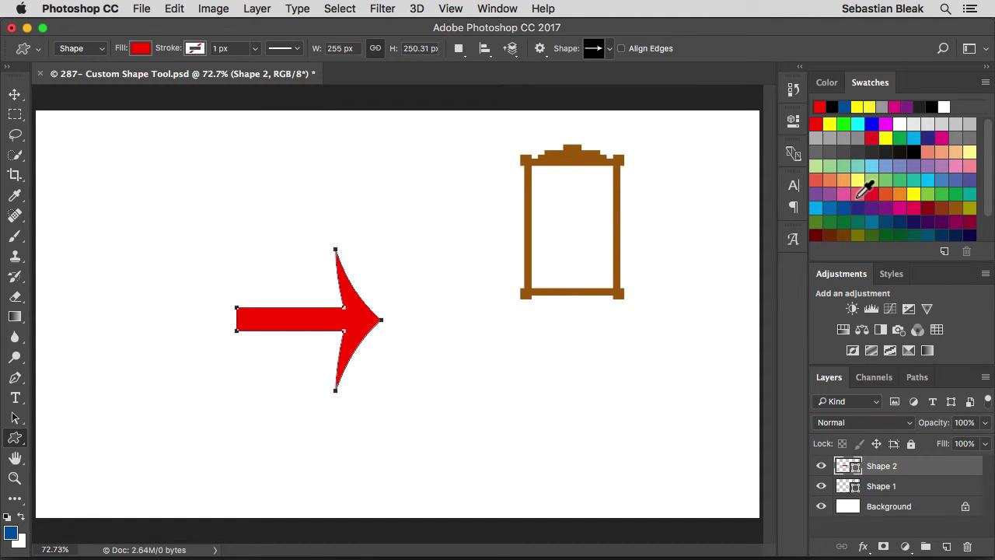
click(818, 206)
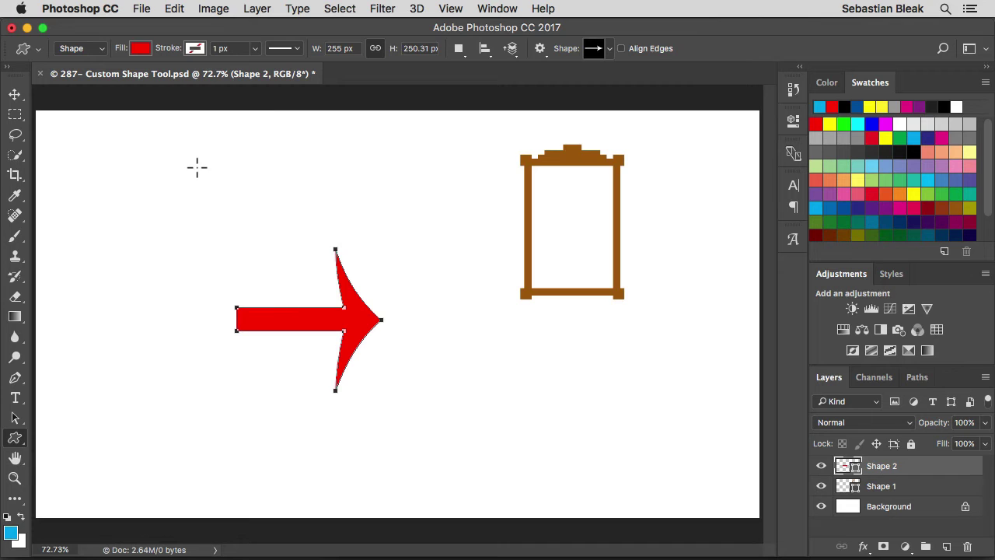
Step: Give the red arrow a black stroke 8.28 px wide
click(140, 48)
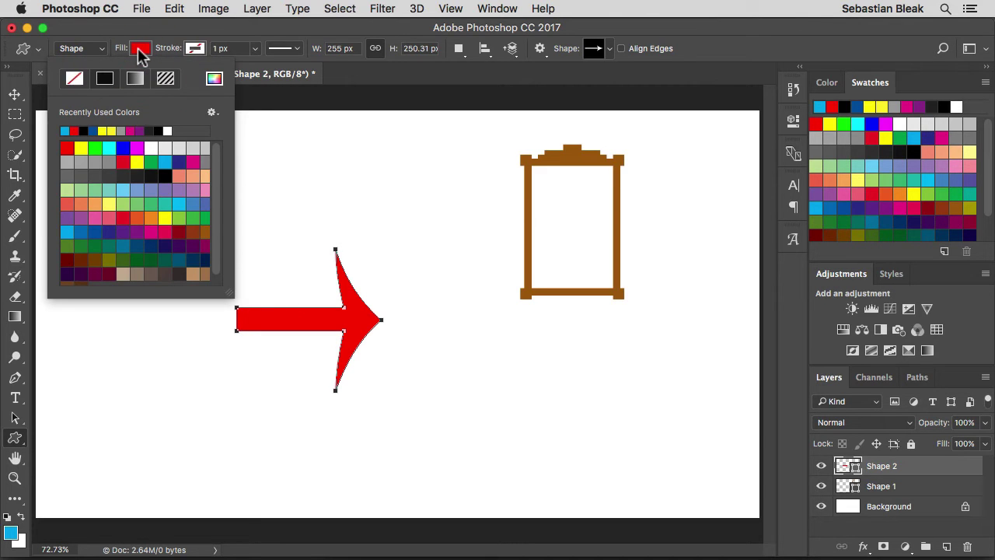
click(140, 49)
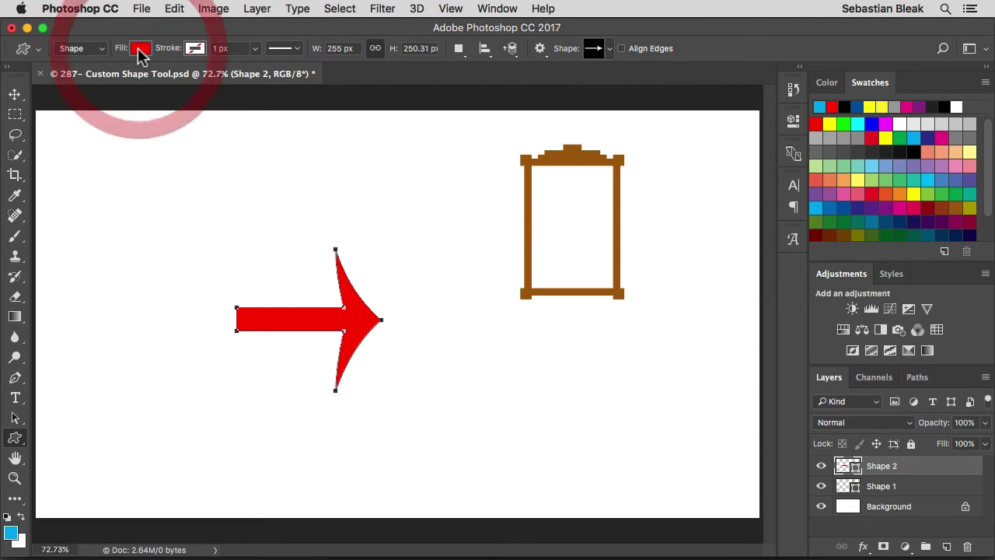
click(194, 49)
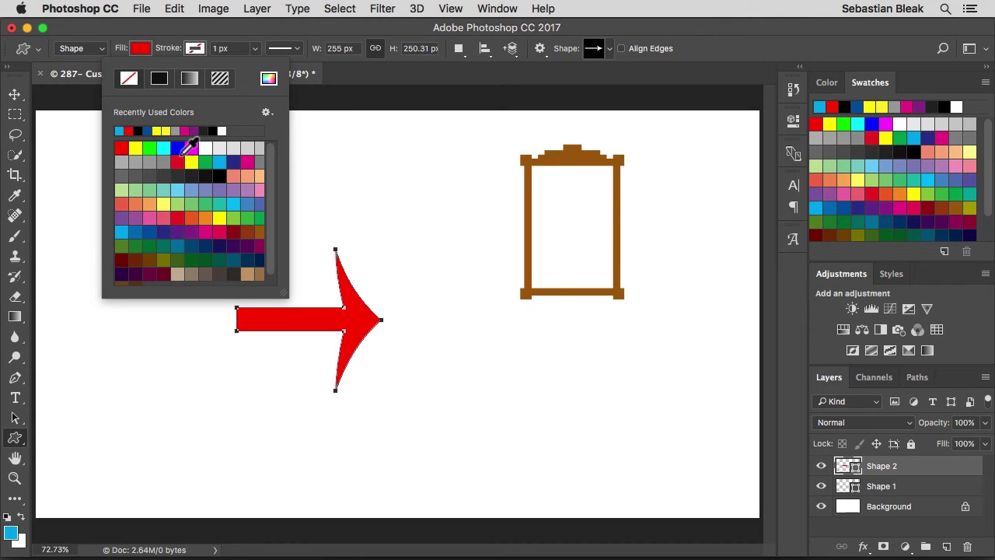
click(217, 175)
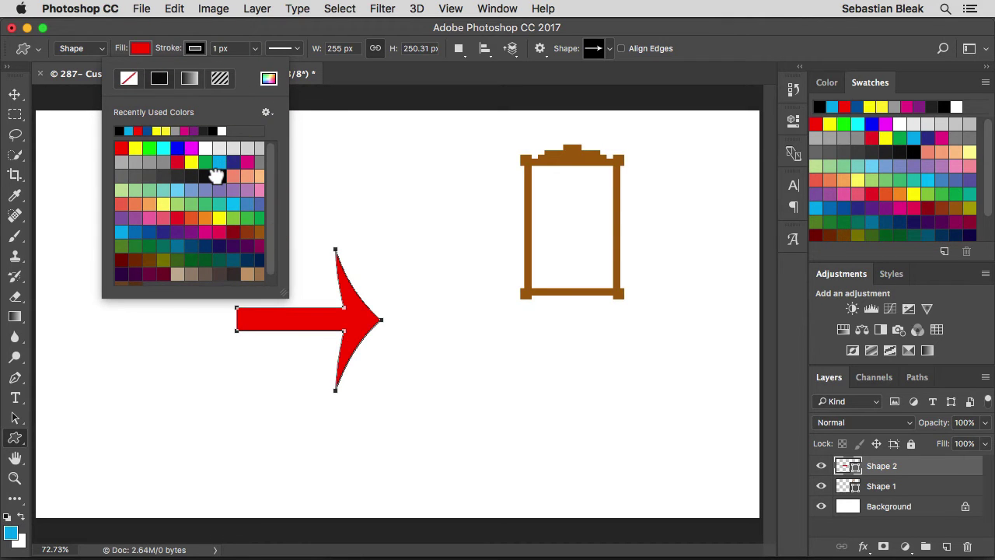
click(194, 49)
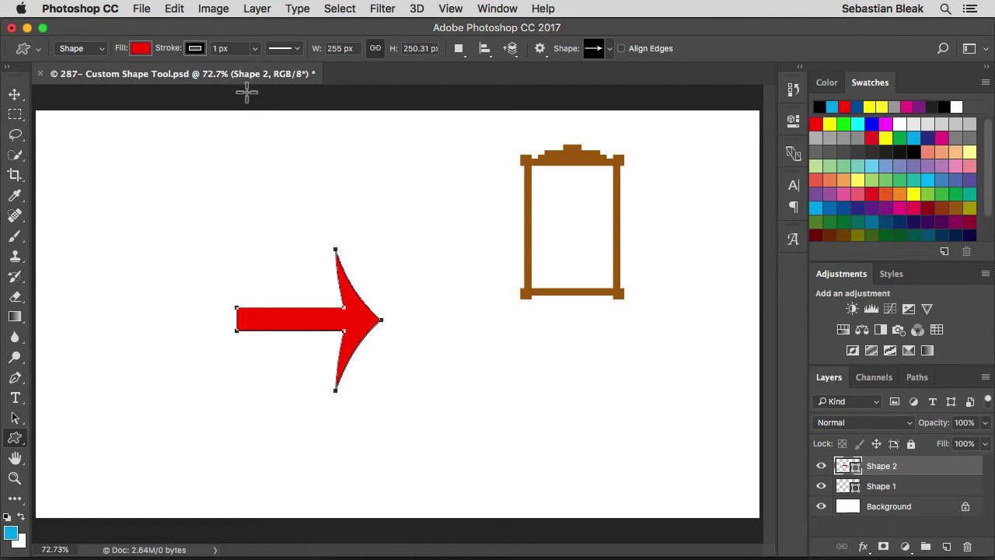
click(254, 49)
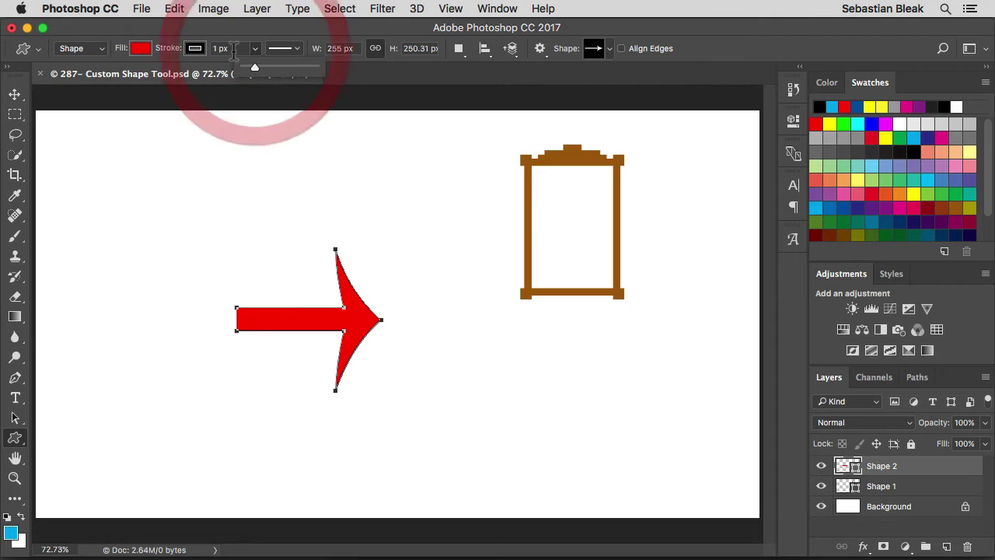
mouse_move(255, 67)
mouse_down()
mouse_move(272, 72)
mouse_move(263, 65)
mouse_up()
click(255, 49)
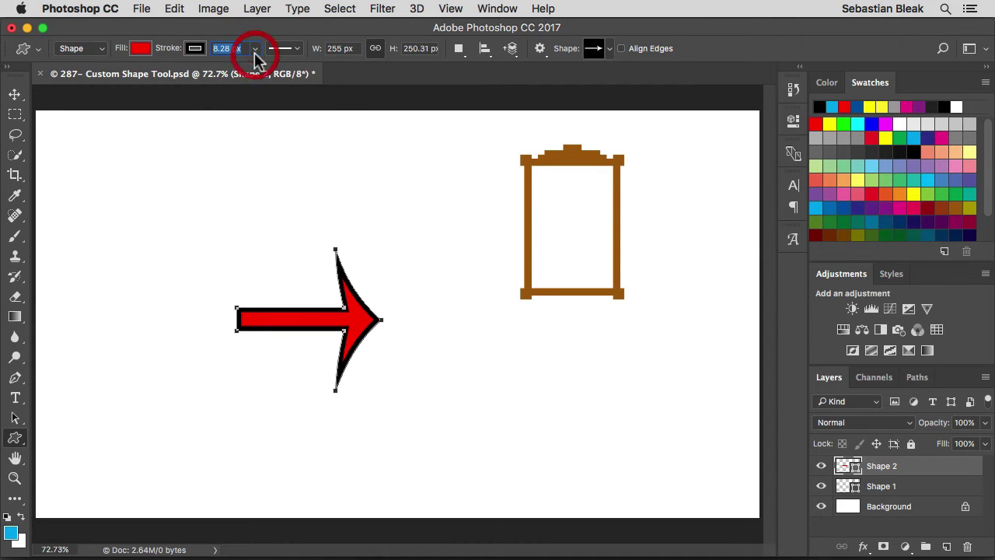
click(296, 50)
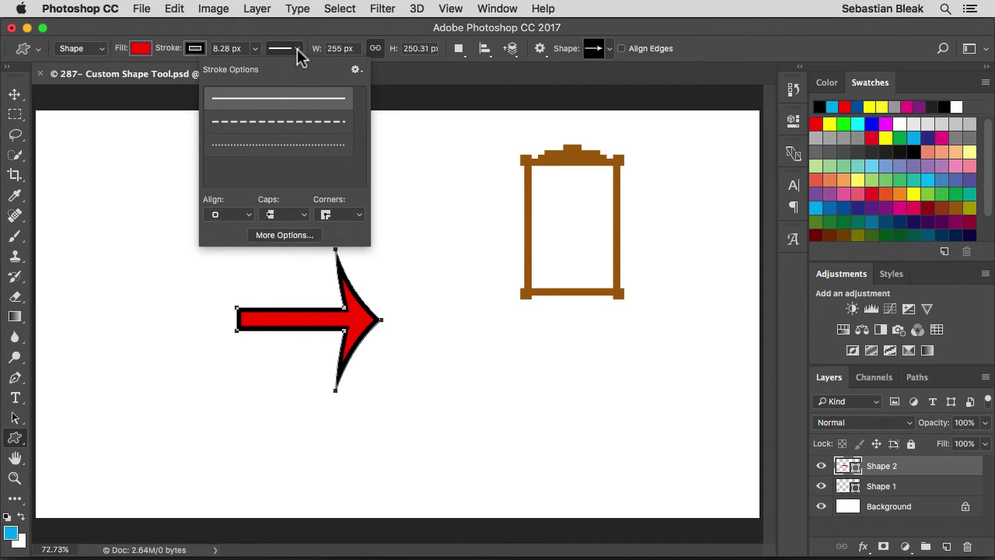
click(300, 233)
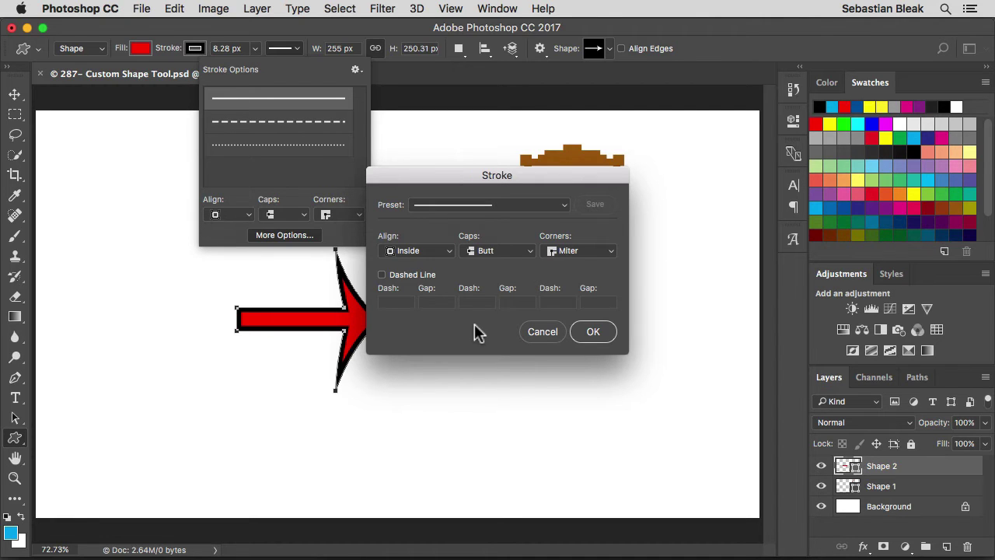
click(446, 251)
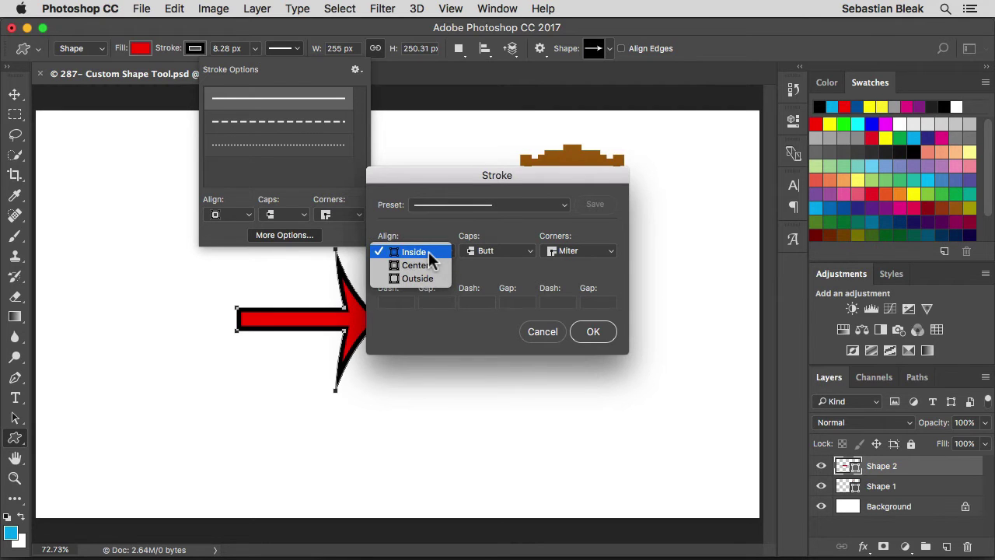
click(434, 263)
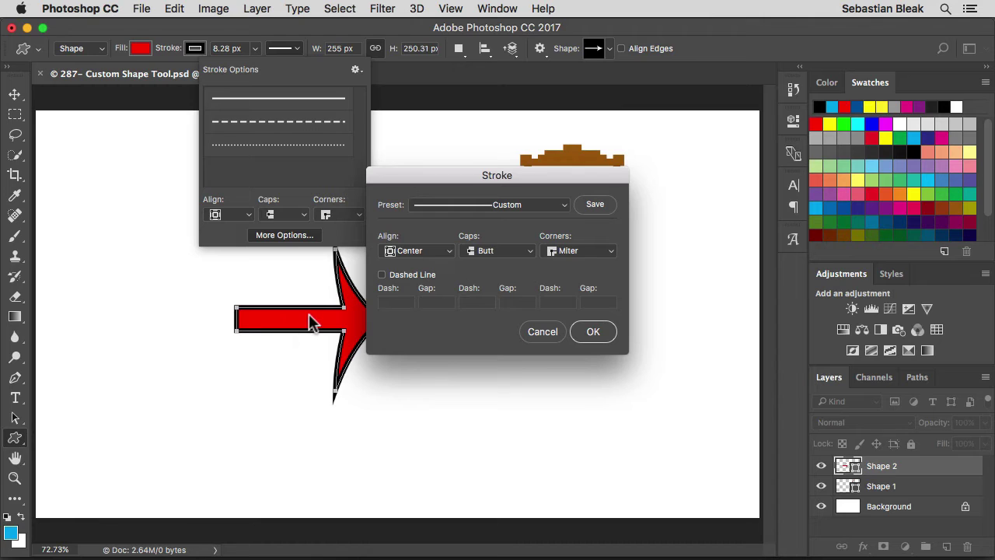
click(436, 252)
click(433, 266)
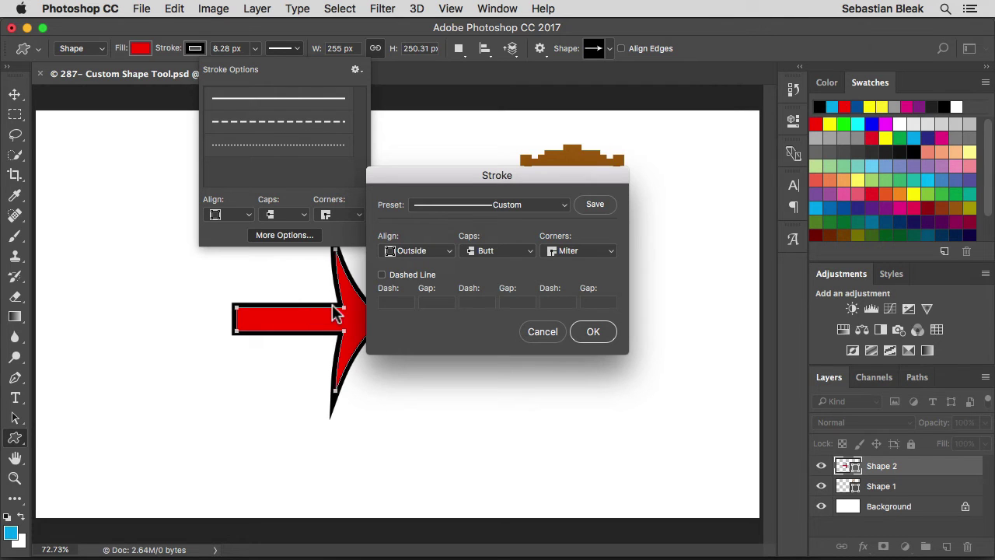
click(433, 251)
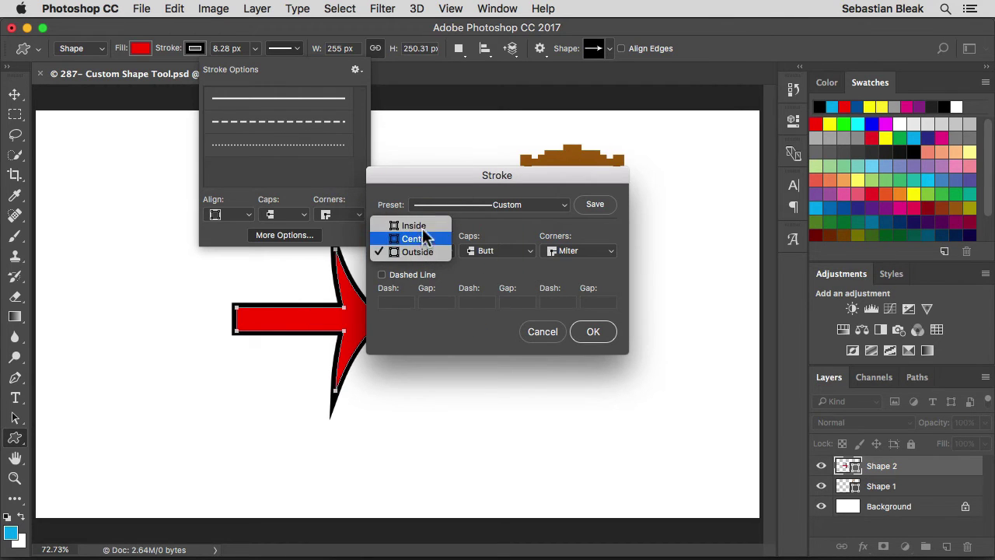
click(416, 225)
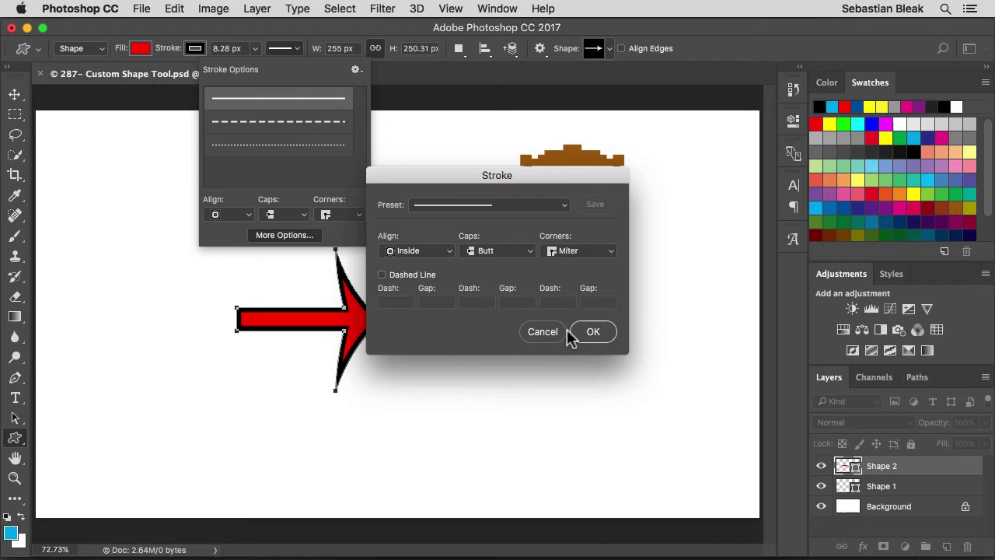
click(591, 331)
click(297, 50)
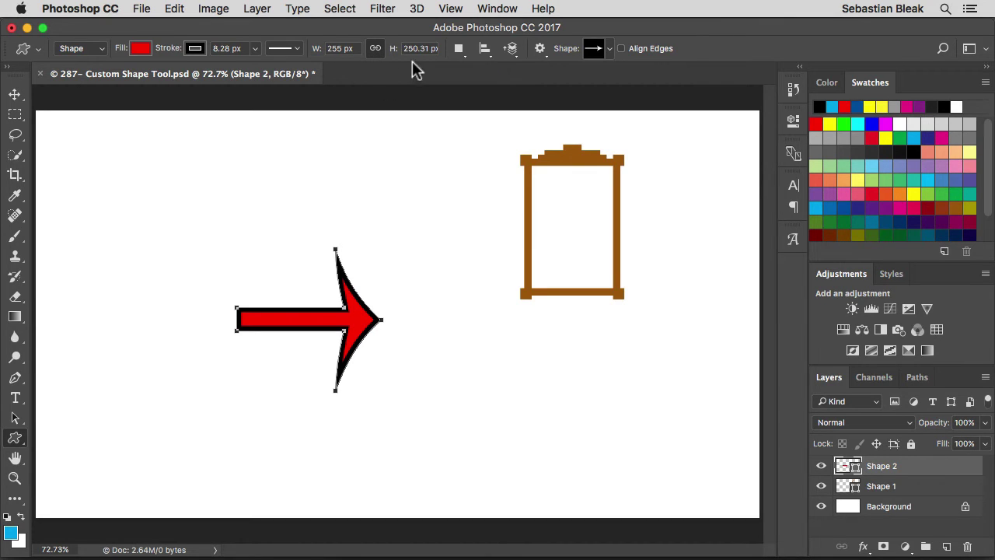
Step: Set the arrow's width to 500 px and move it up and to the left
click(353, 48)
text(500)
key(Return)
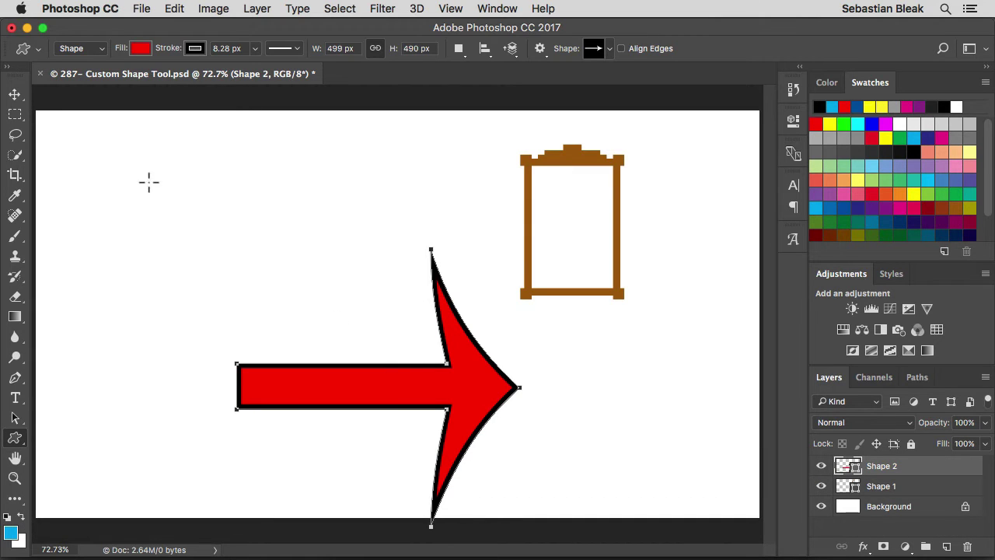
key(v)
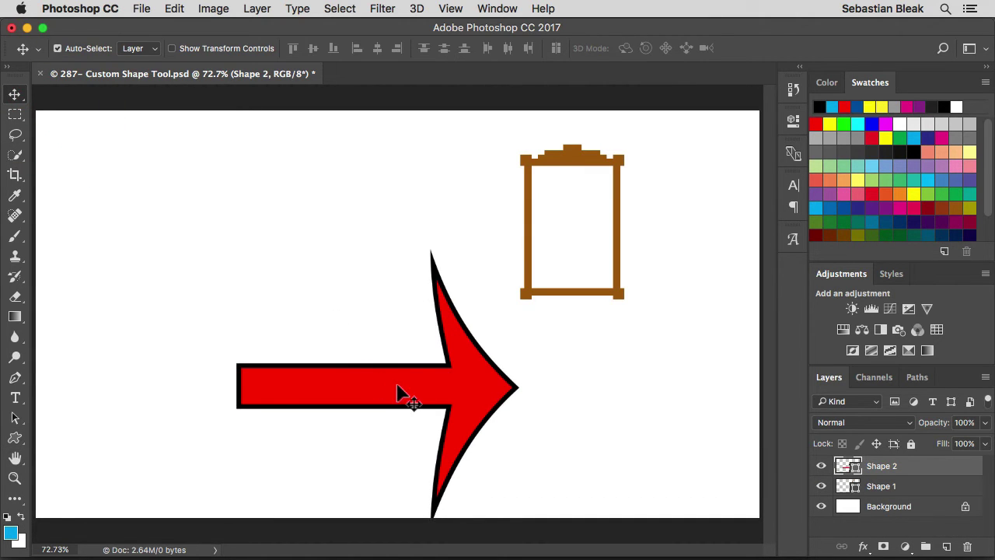
drag(399, 394, 319, 276)
Step: With the Custom Shape tool, unlink width and height, then open the Path Operations menu
click(15, 438)
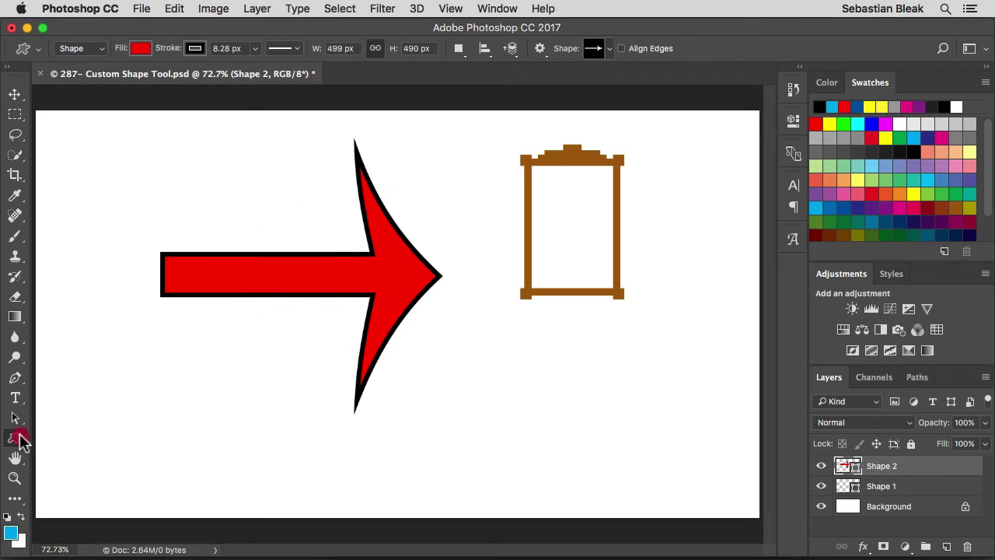
click(374, 49)
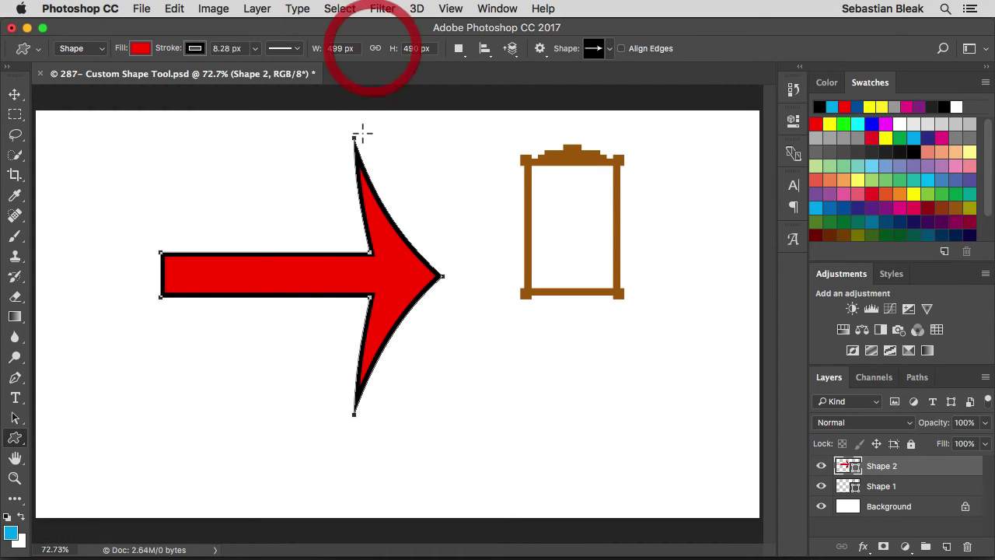
click(342, 48)
click(429, 48)
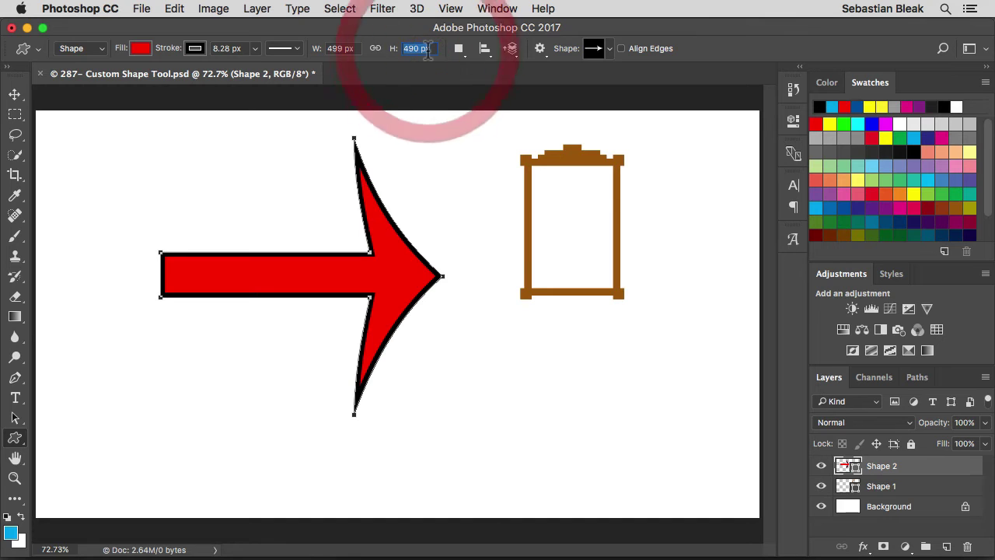
click(458, 52)
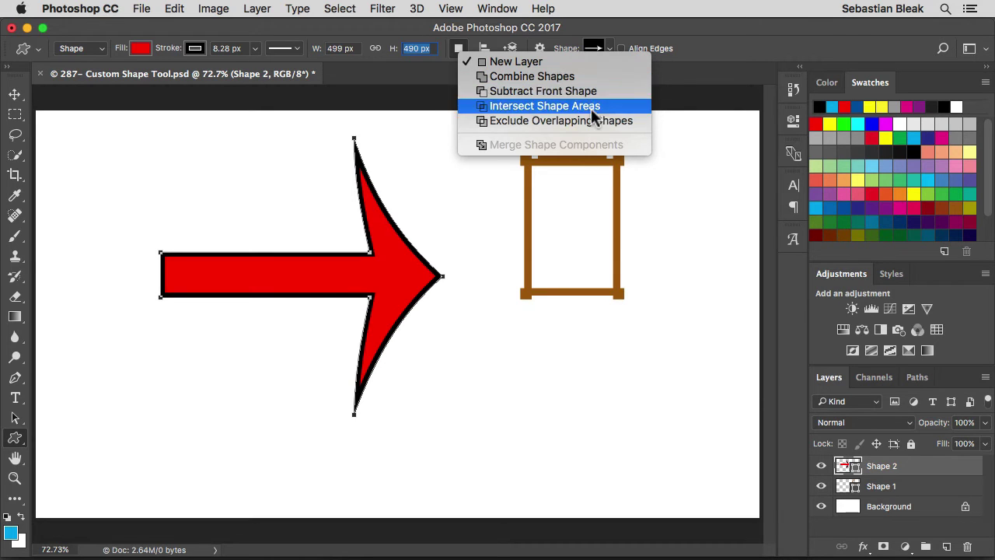
Step: Close the Path Operations menu and show the Path Alignment options instead
click(459, 49)
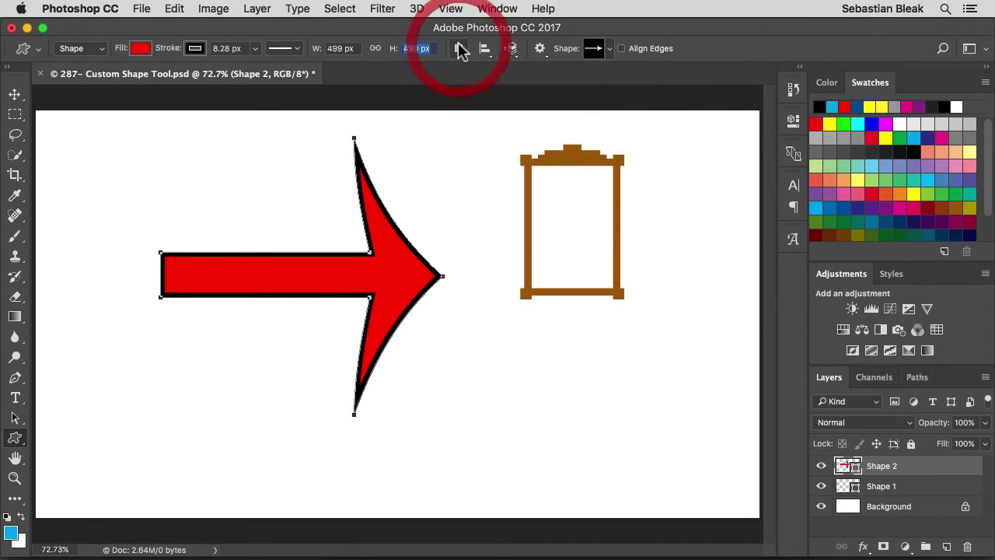
click(489, 52)
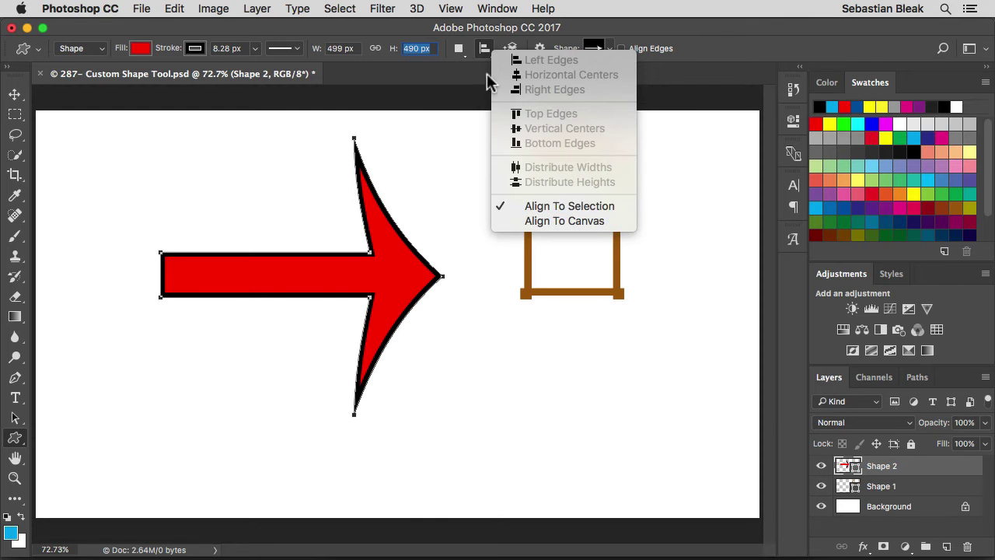
Step: Close Path Alignment and review the Path Arrangement menu without changing the stacking order
click(487, 48)
click(510, 48)
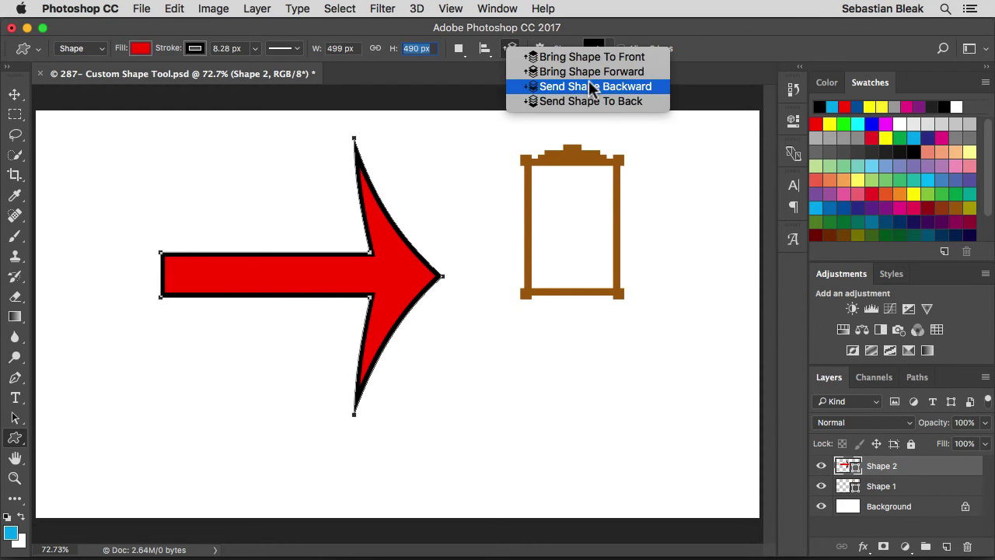
click(509, 50)
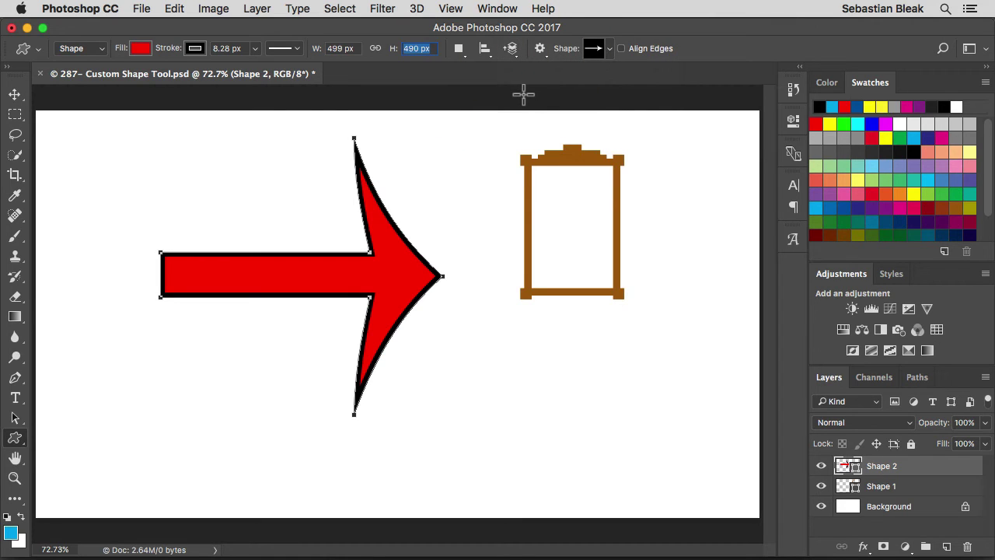
Step: Leave shape geometry Unconstrained after trying Fixed Size and From Center, and enable Align Edges
click(539, 50)
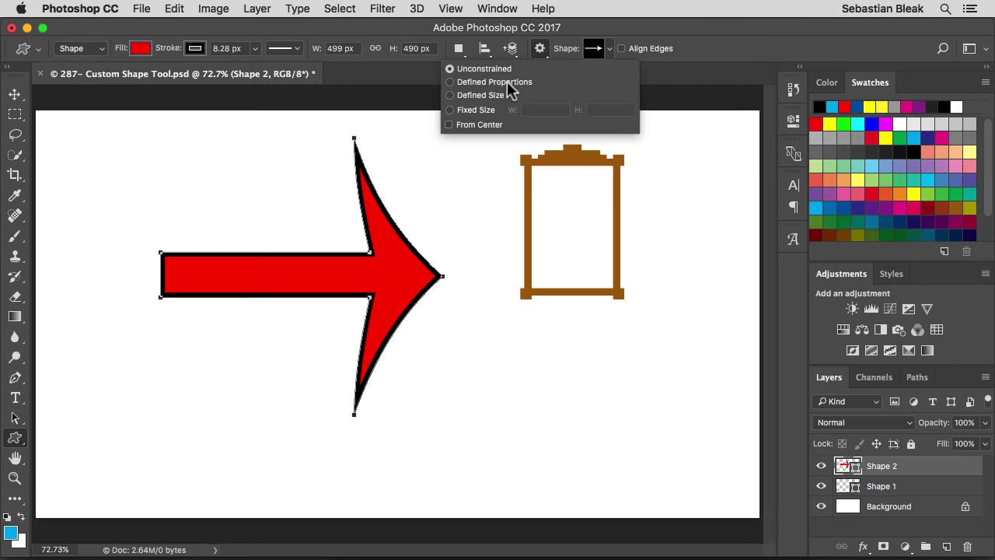
click(477, 107)
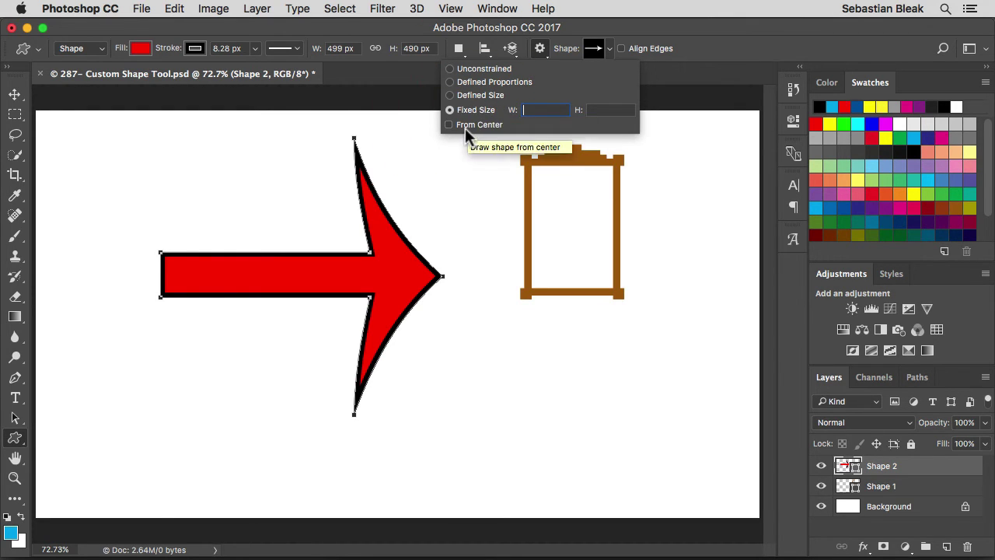
click(464, 124)
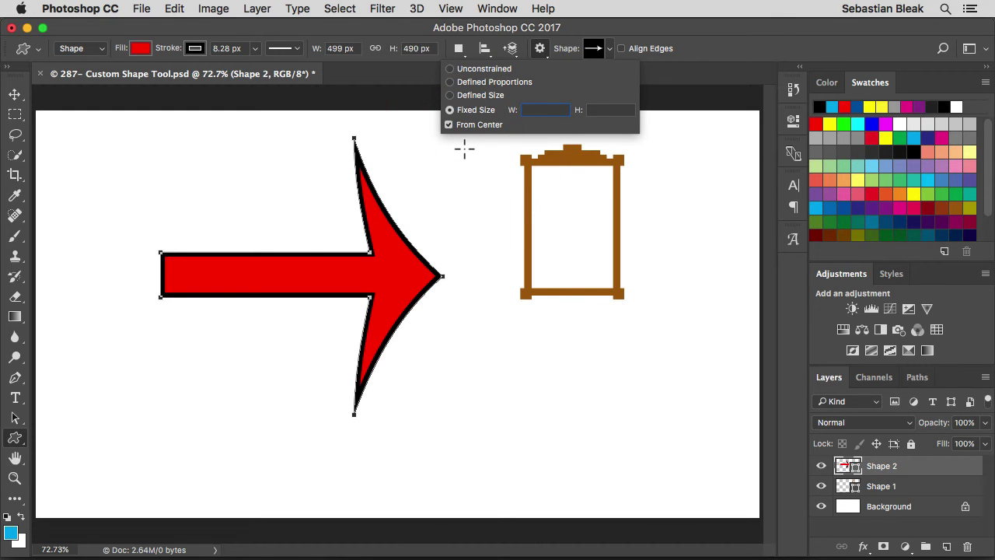
click(463, 125)
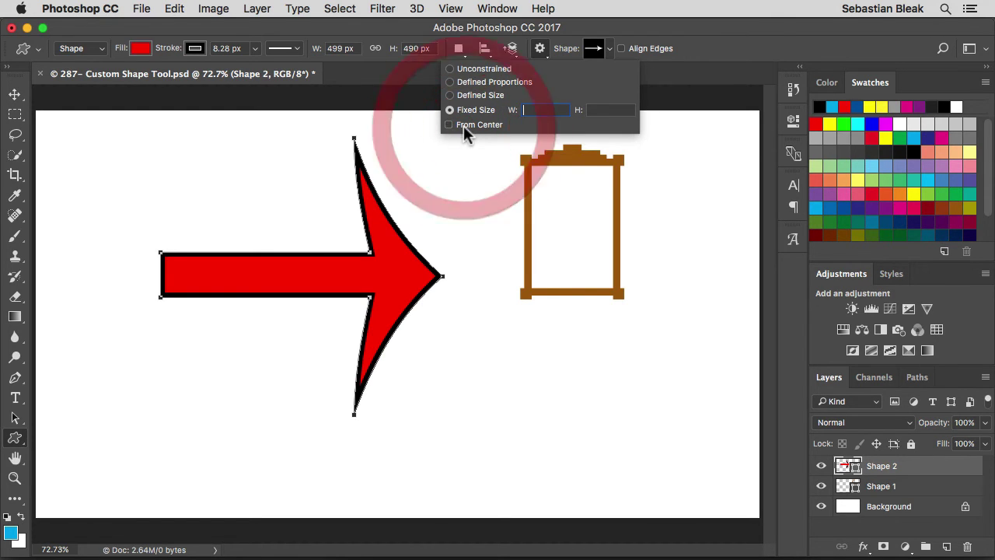
click(463, 67)
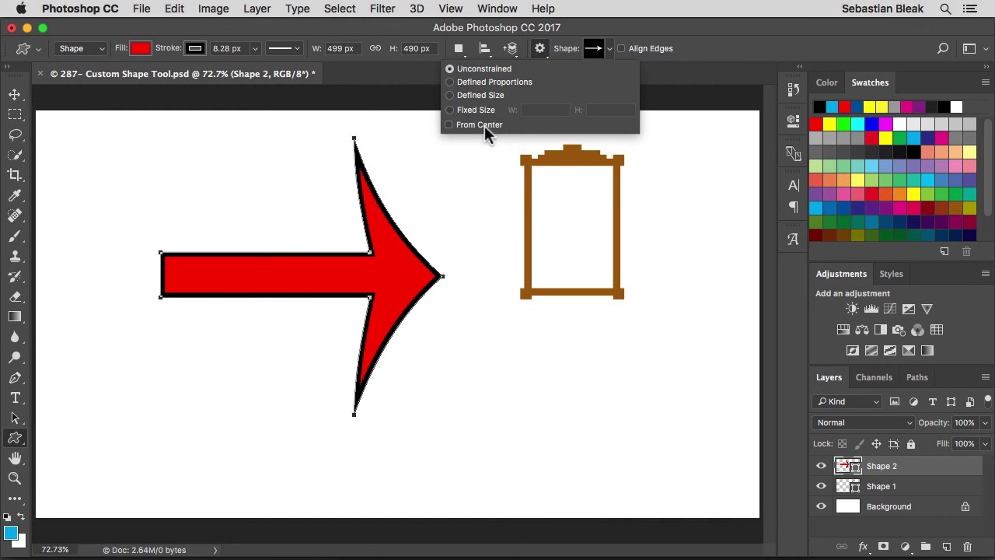
click(540, 48)
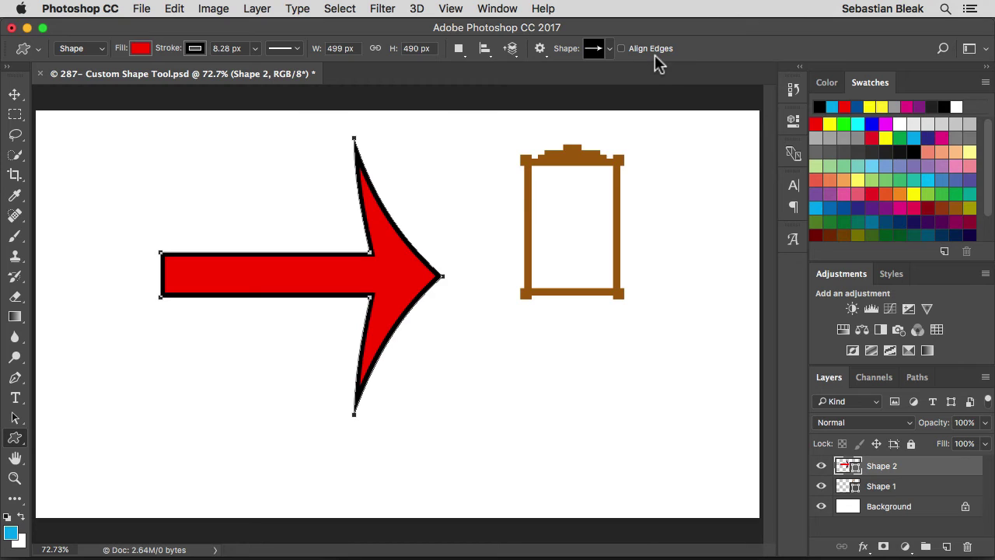
click(619, 48)
Step: Open the Shape picker, browse its shapes, and show its gear menu of shape sets
click(611, 49)
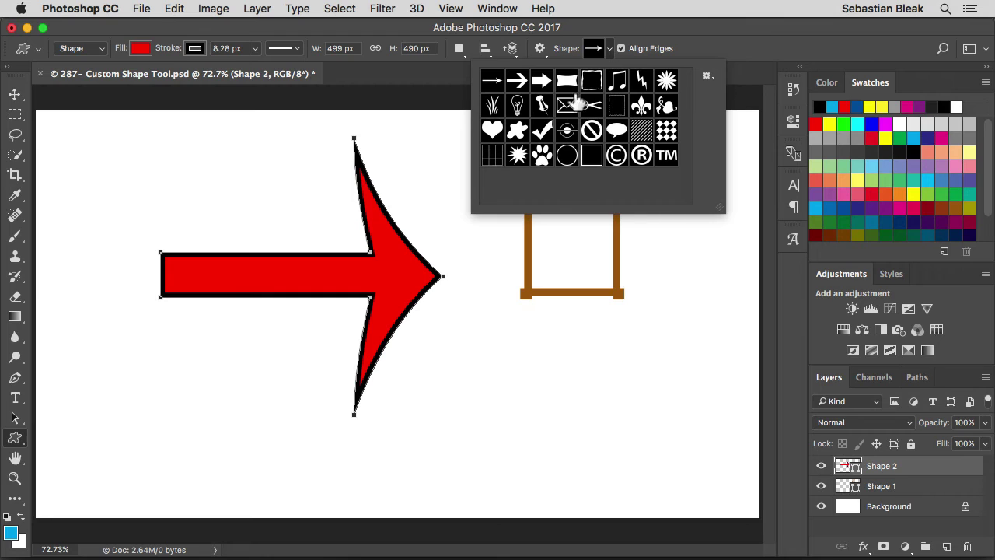
drag(604, 87, 561, 184)
drag(560, 183, 613, 160)
click(708, 79)
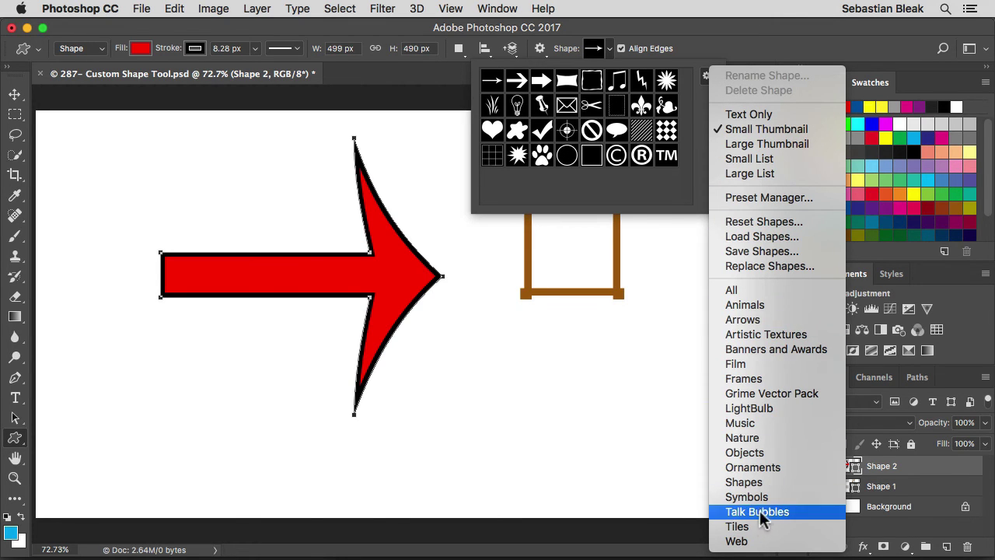
Step: Choose the All shape set from the picker menu to replace the current shapes
click(777, 295)
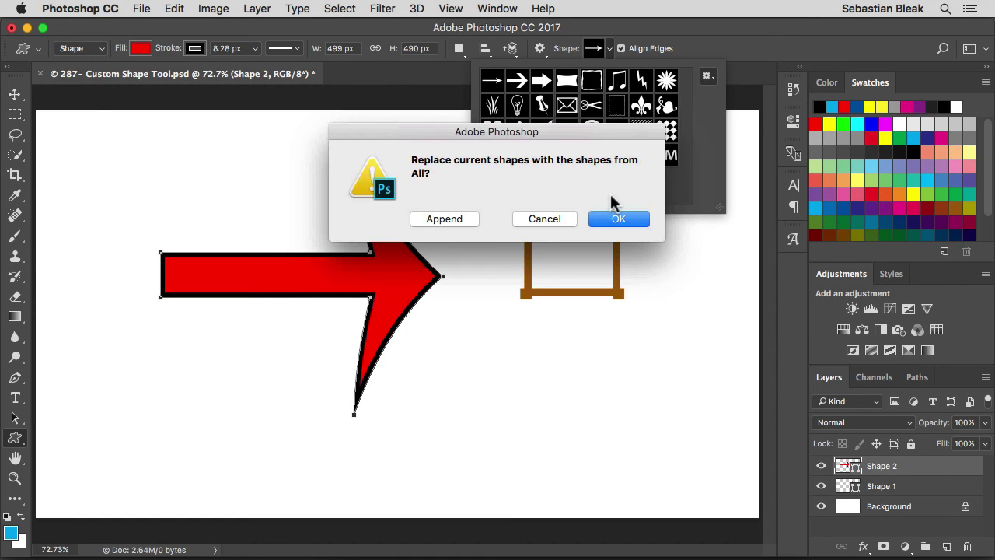
Step: Load the All shape set into the enlarged shape picker and select the heart shape
click(612, 218)
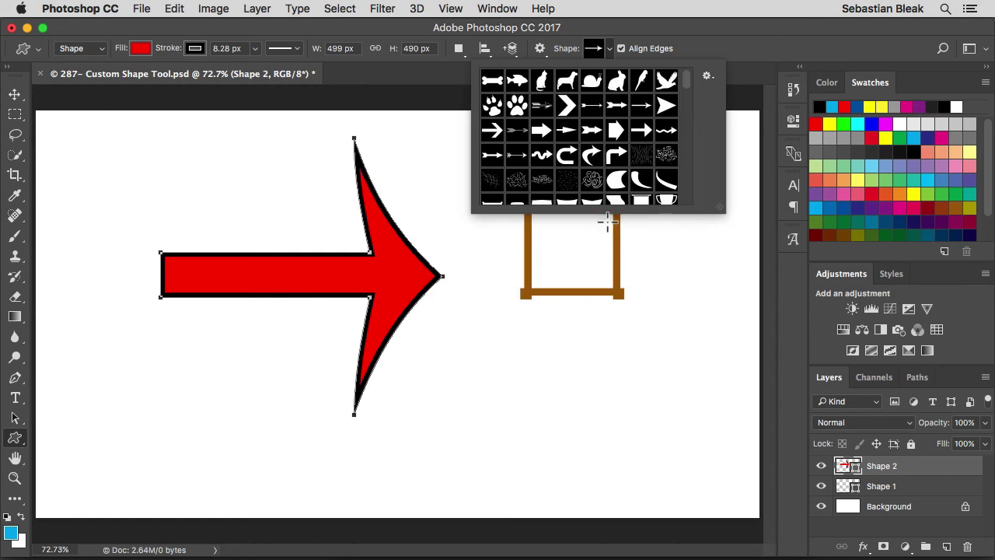
drag(719, 206, 973, 544)
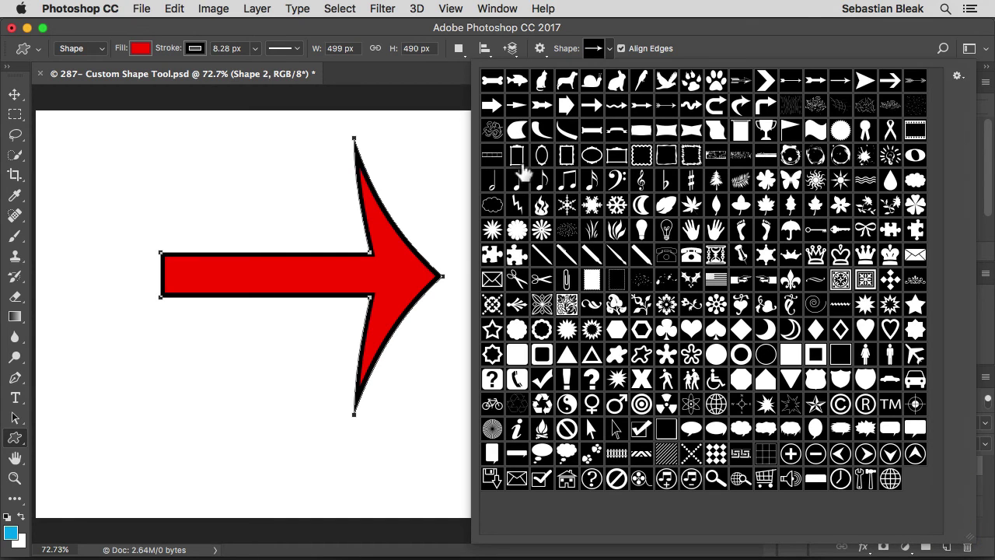
click(517, 159)
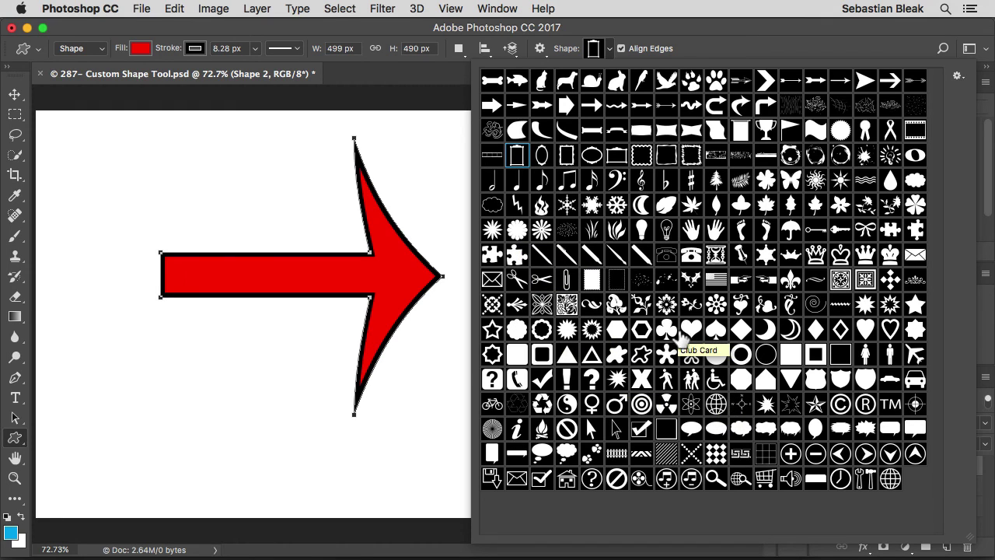
click(691, 329)
Step: Draw a small red heart above the arrow's tail and copy it
click(237, 176)
drag(217, 169, 276, 212)
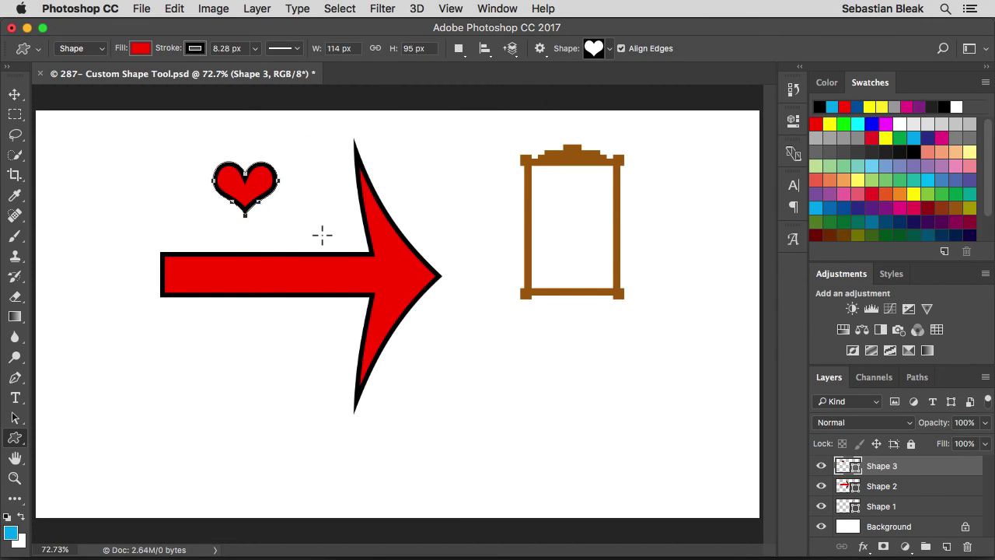
key(super+c)
Step: Paste the heart into Illustrator's Vector Shapes document as a fully editable Compound Shape
click(100, 534)
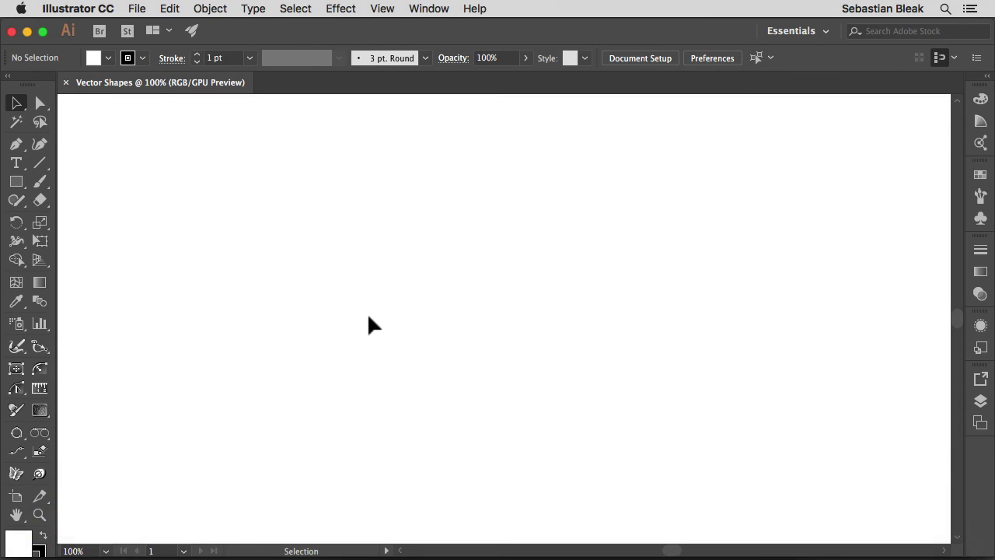
click(370, 242)
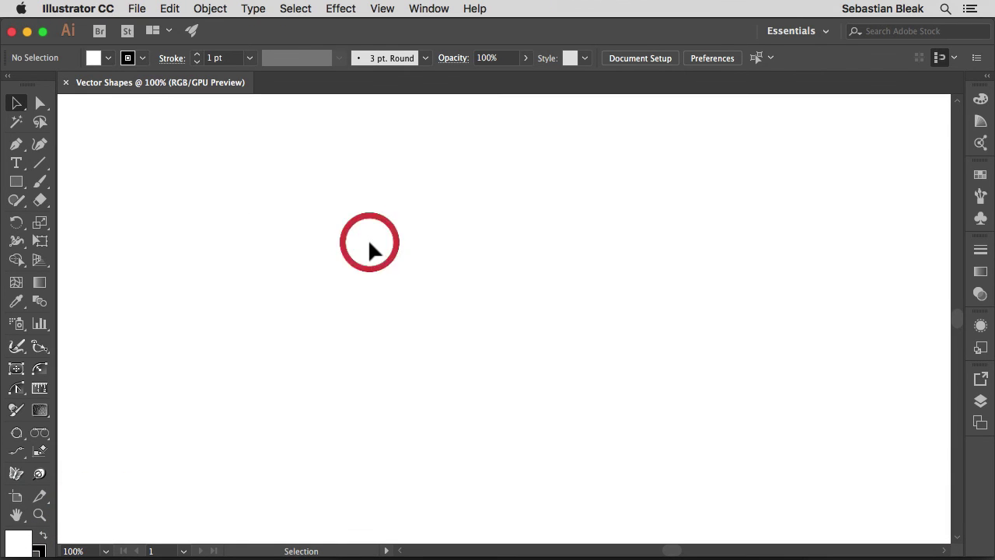
key(super+v)
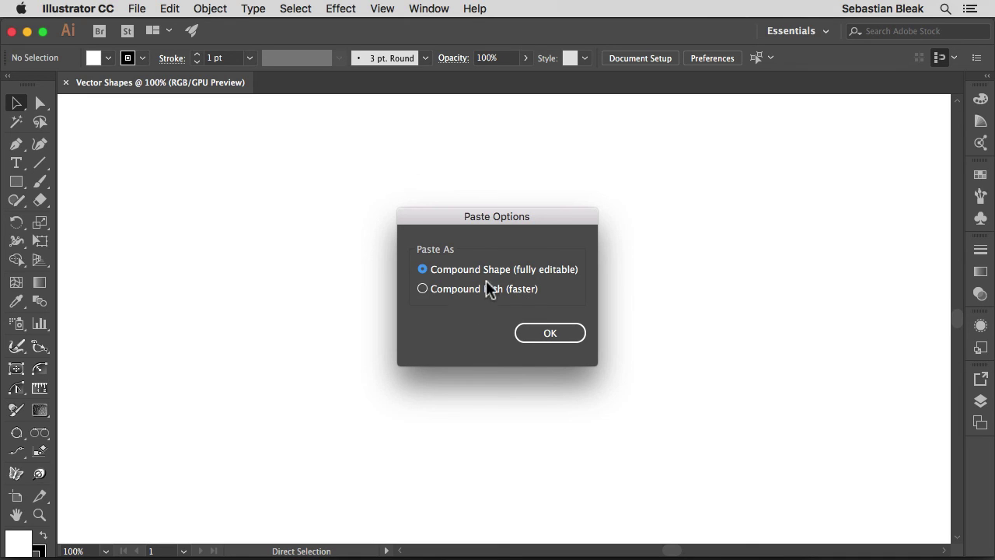
click(546, 333)
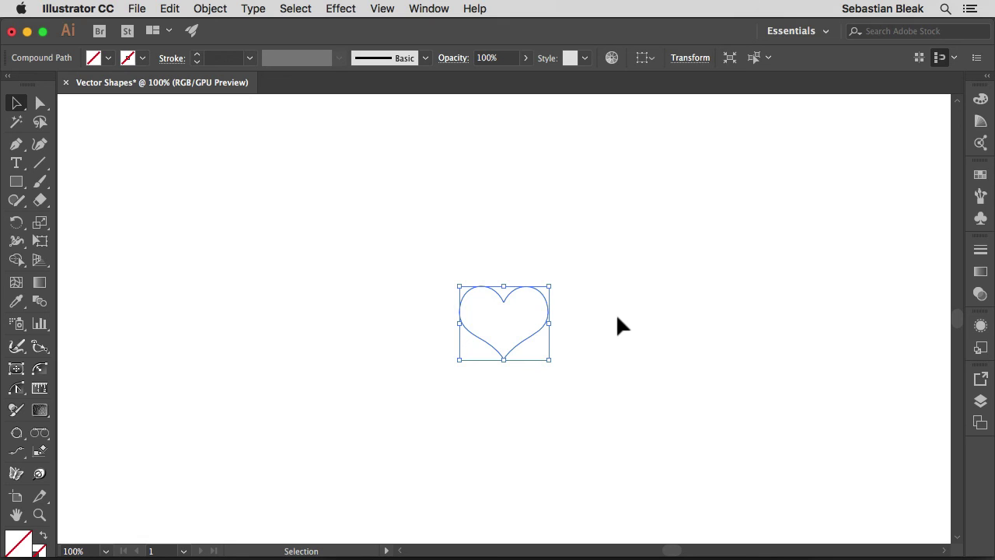
Step: Reset the heart's colours, fill it with red FF3000 and scale it up proportionally
key(d)
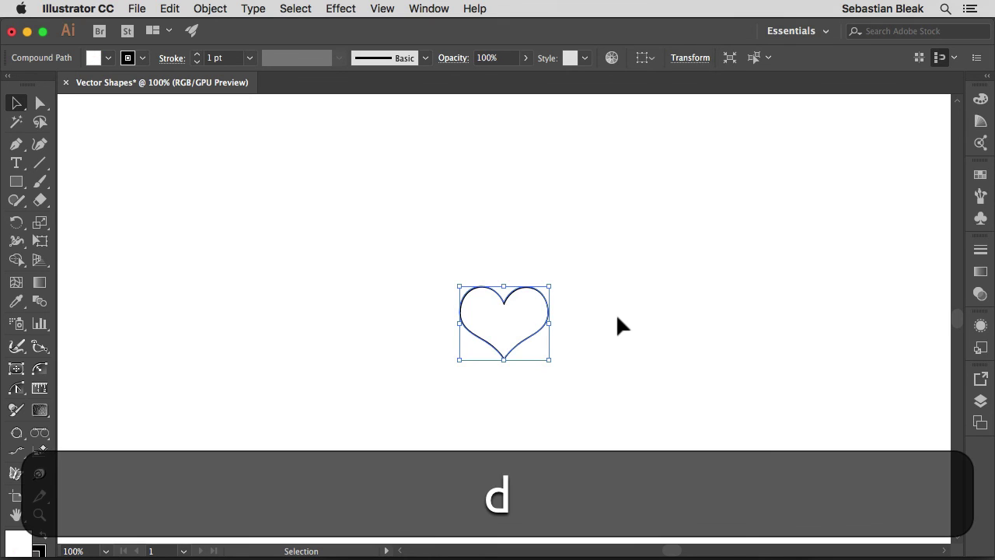
key(comma)
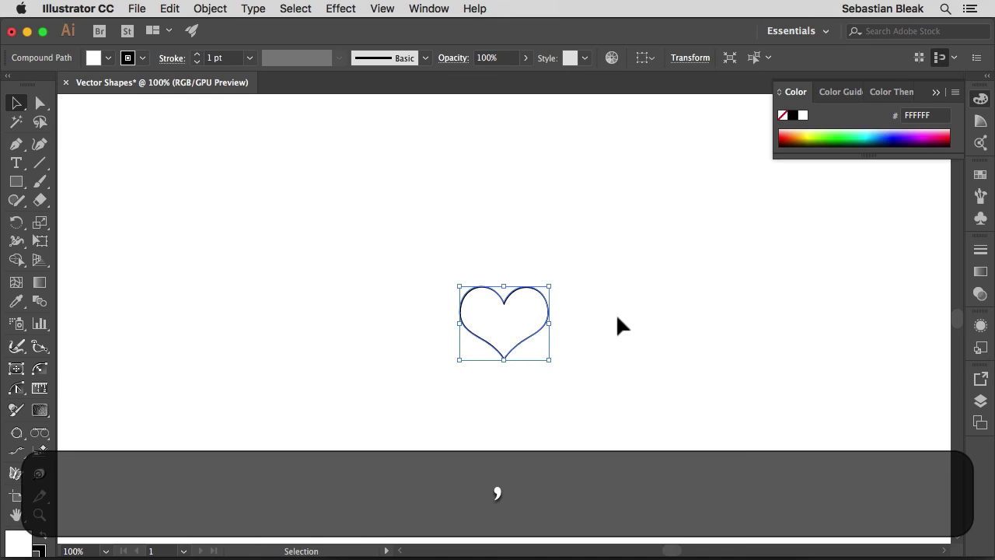
click(786, 135)
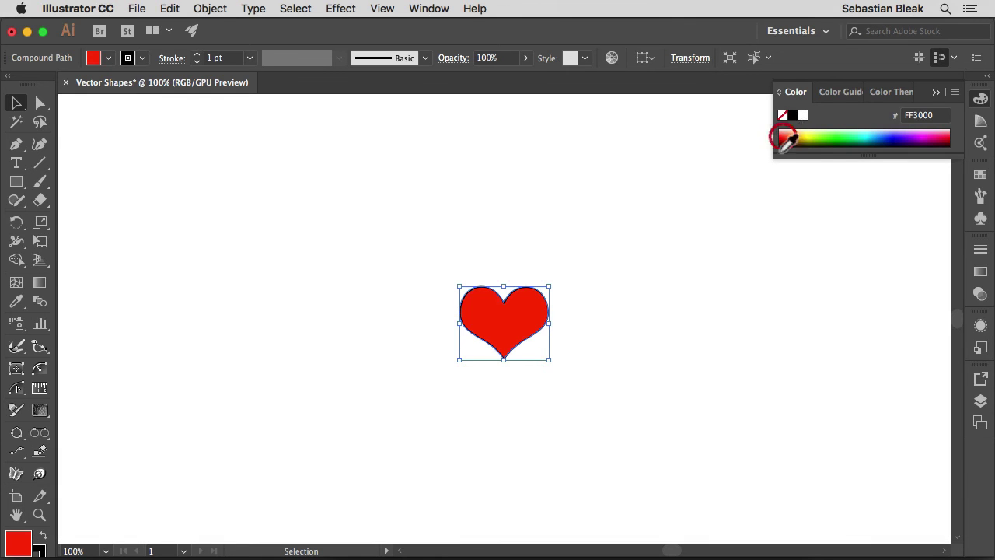
click(464, 285)
drag(464, 284, 342, 190)
Step: Switch to Outline view, deselect the heart and return to the Photoshop document
key(super+y)
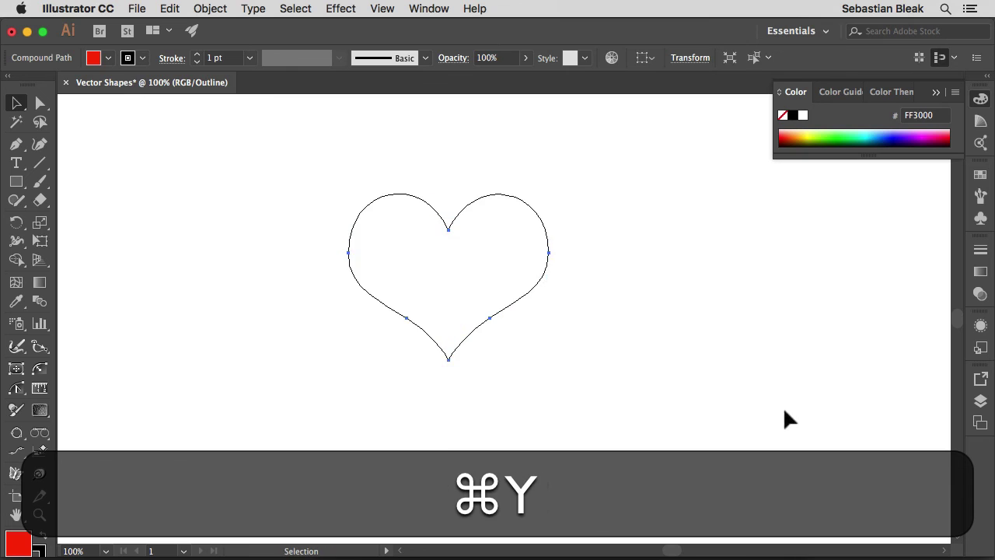
click(659, 349)
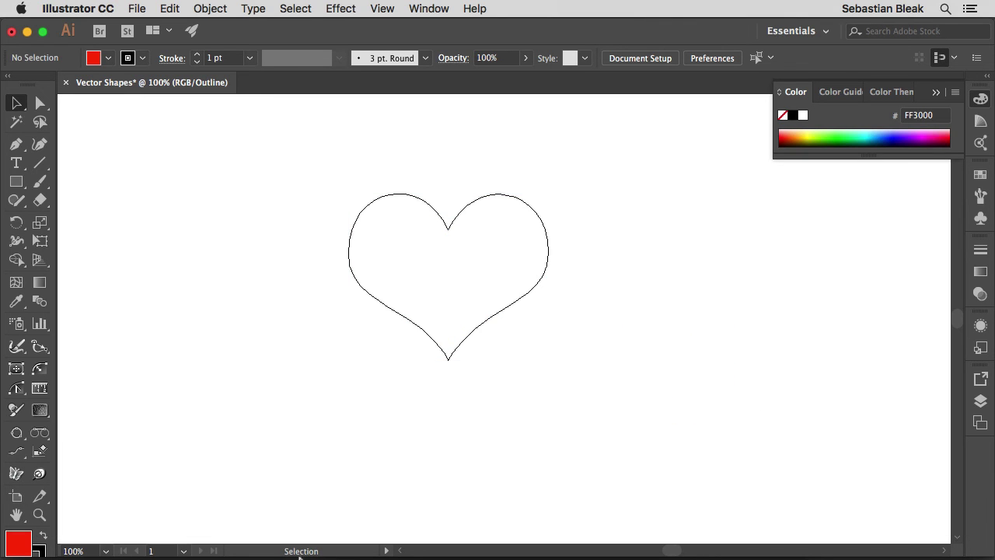
click(146, 533)
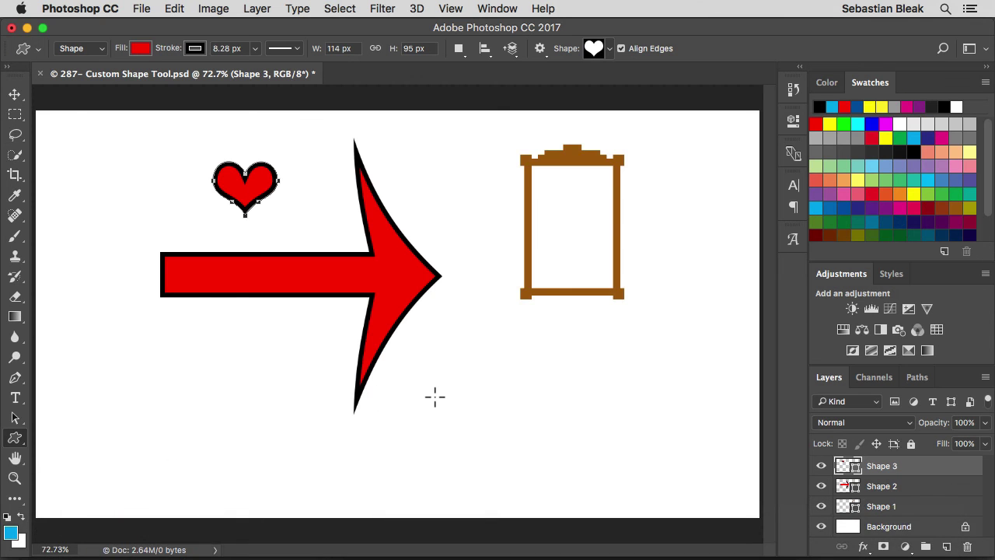